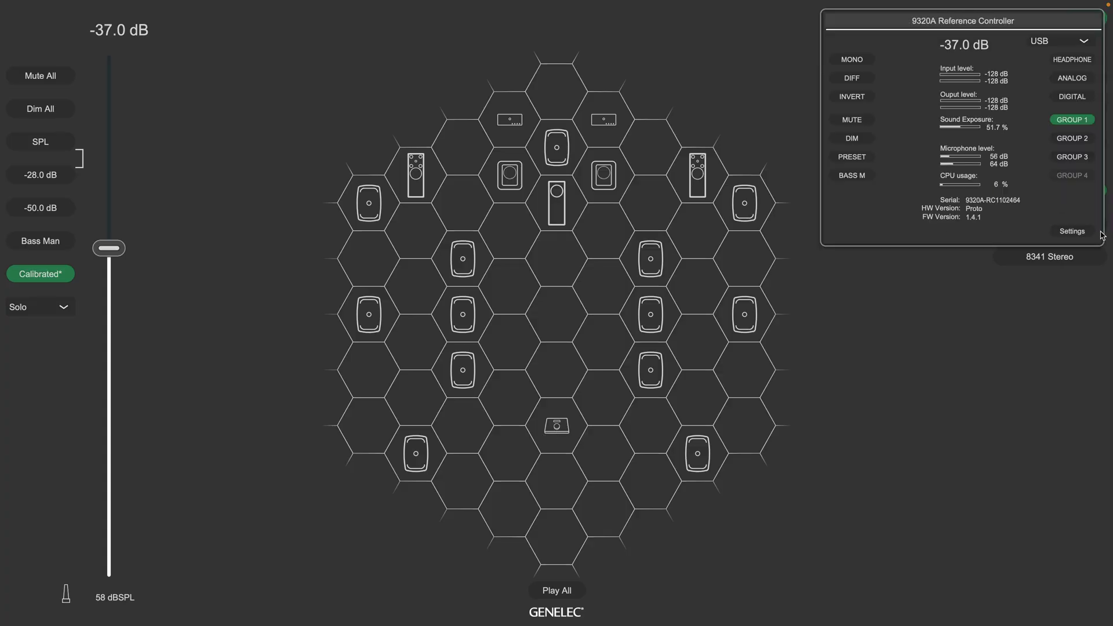
Open the 9320A Reference Controller settings on the Common tab.
{"action": "left_click", "coordinate": [1071, 232]}
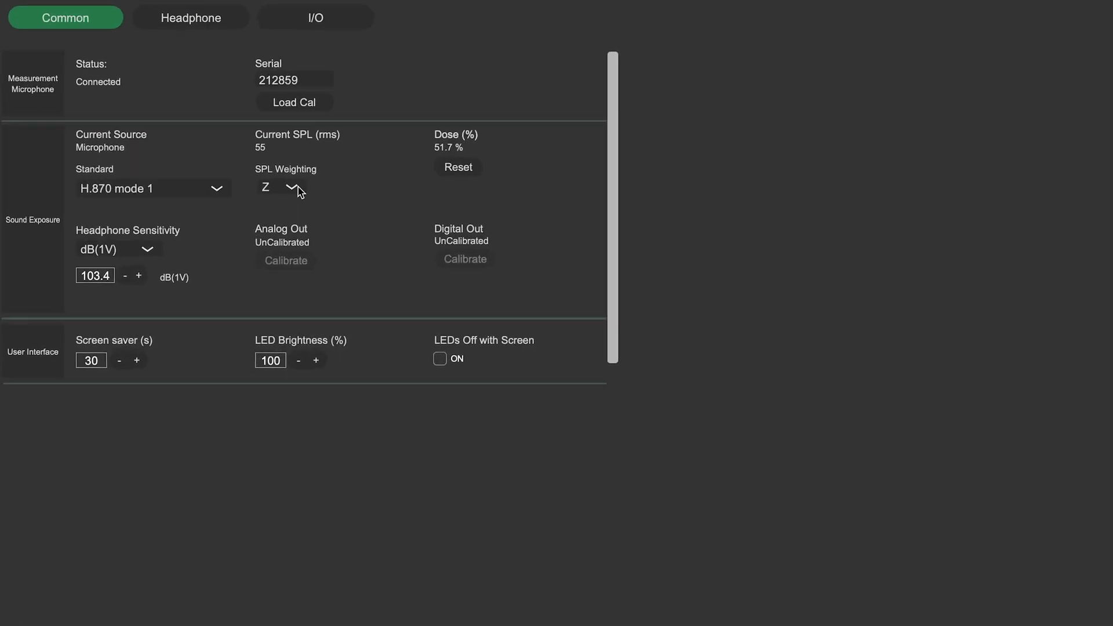
Switch SPL weighting from Z to C and open the sound exposure Standard list.
{"action": "left_click", "coordinate": [411, 259]}
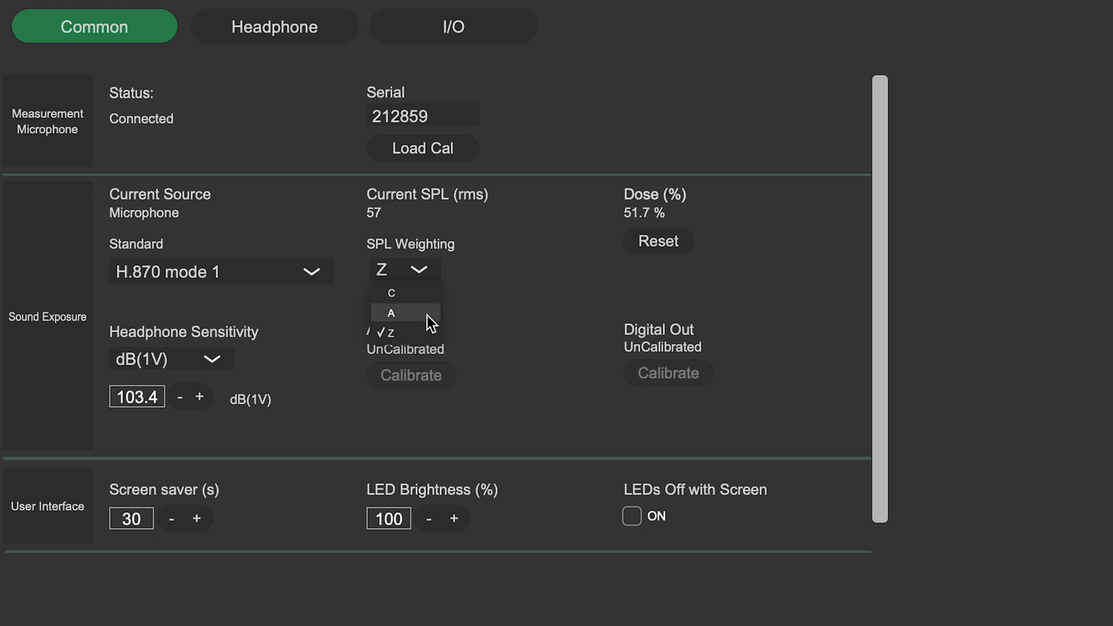
{"action": "left_click", "coordinate": [404, 292]}
{"action": "left_click", "coordinate": [249, 272]}
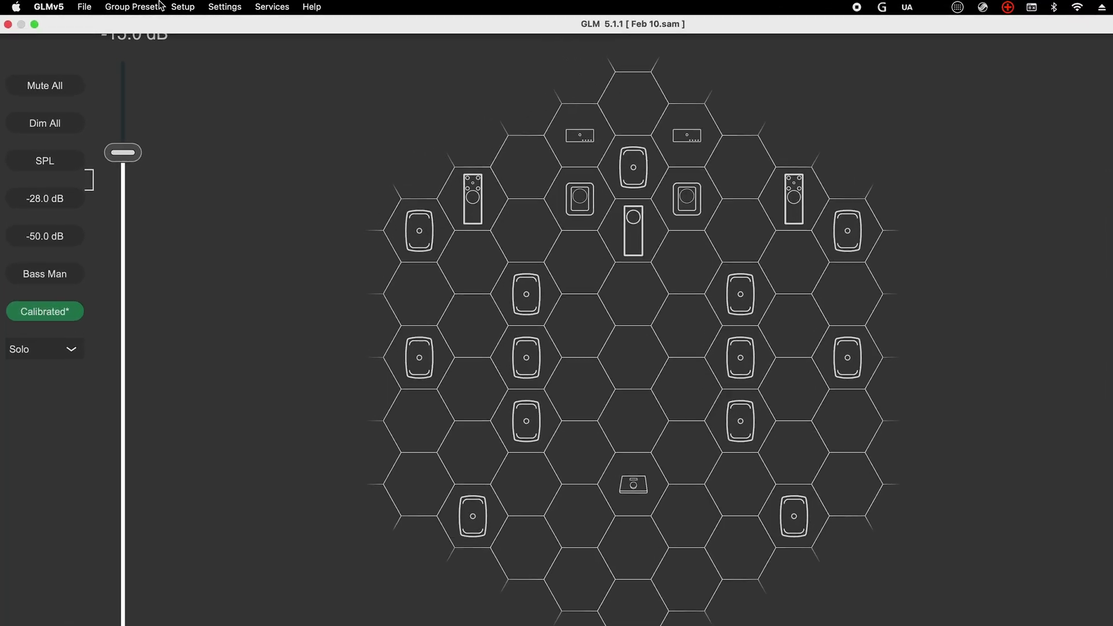
Set the max level restriction to the current level of -15 dB via Setup.
{"action": "left_click", "coordinate": [183, 7]}
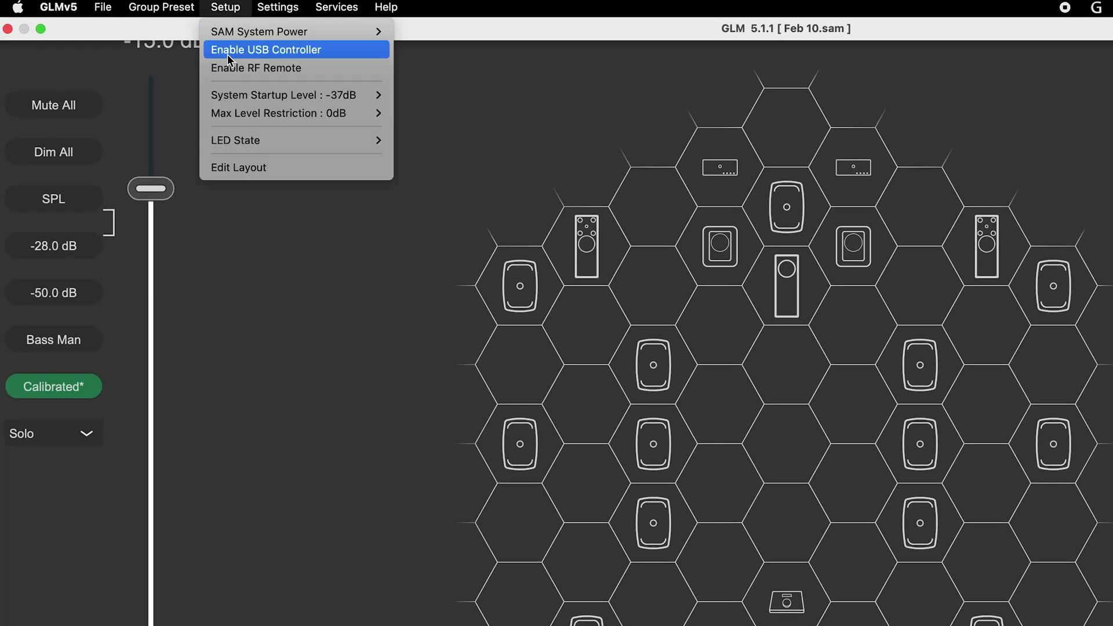
{"action": "mouse_move", "coordinate": [279, 113]}
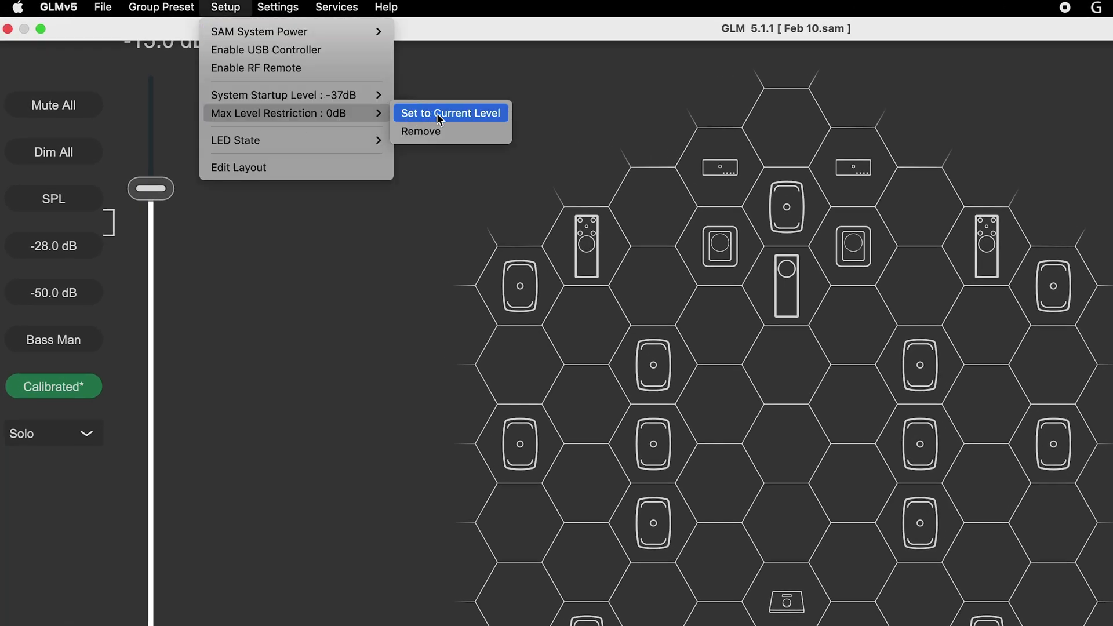
{"action": "left_click", "coordinate": [469, 114]}
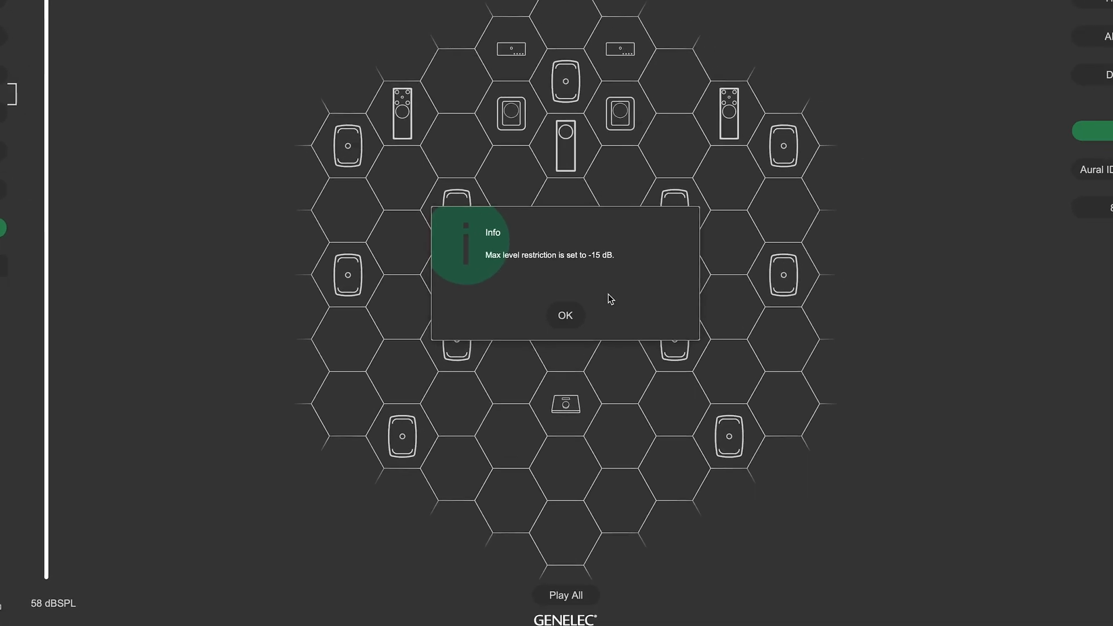